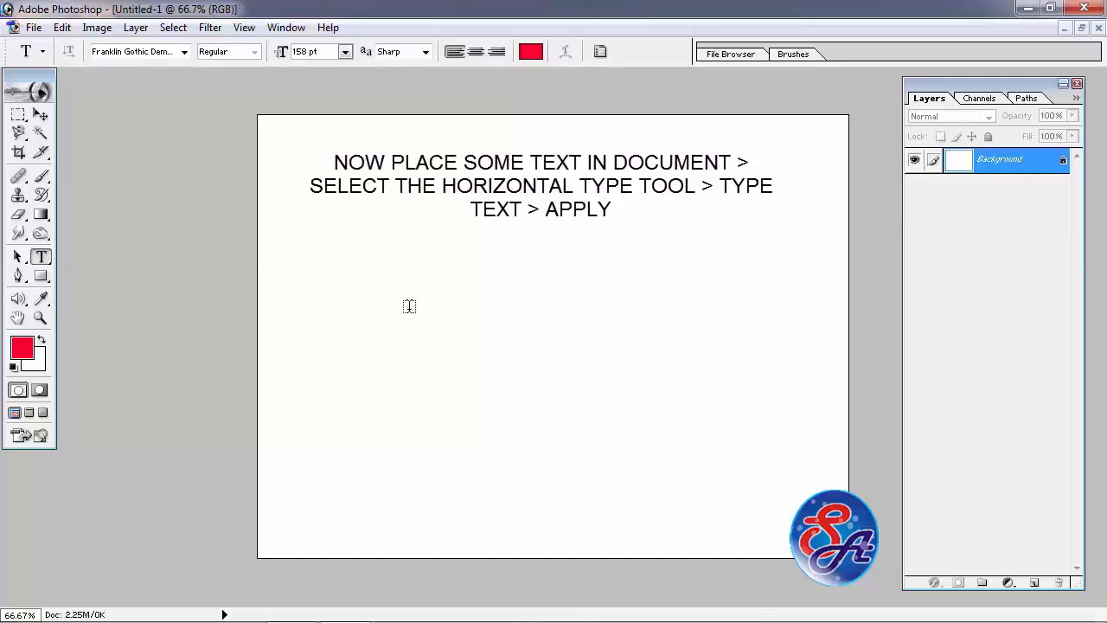
Step: Place a horizontal text line on the blank canvas containing the person's first name in capital letters
click(455, 329)
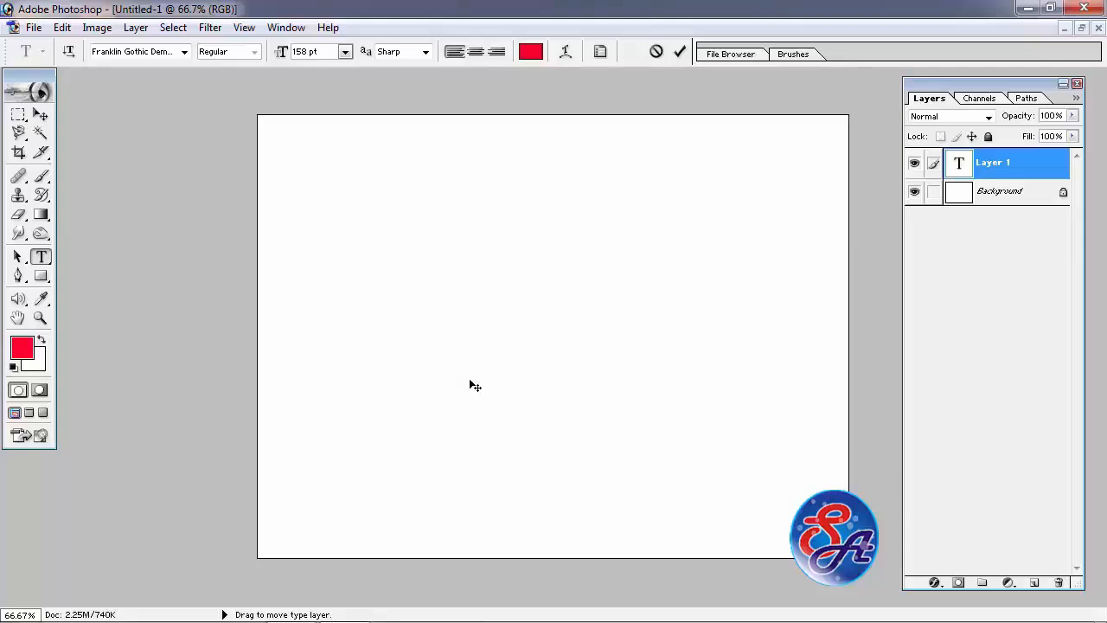
text(NI)
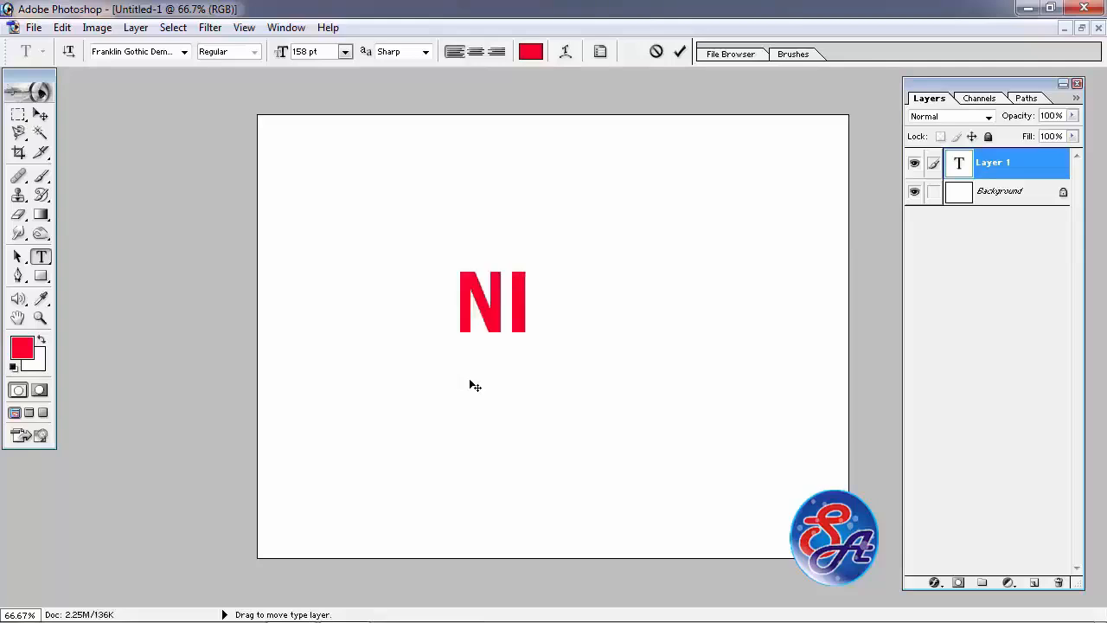
text(KHIL)
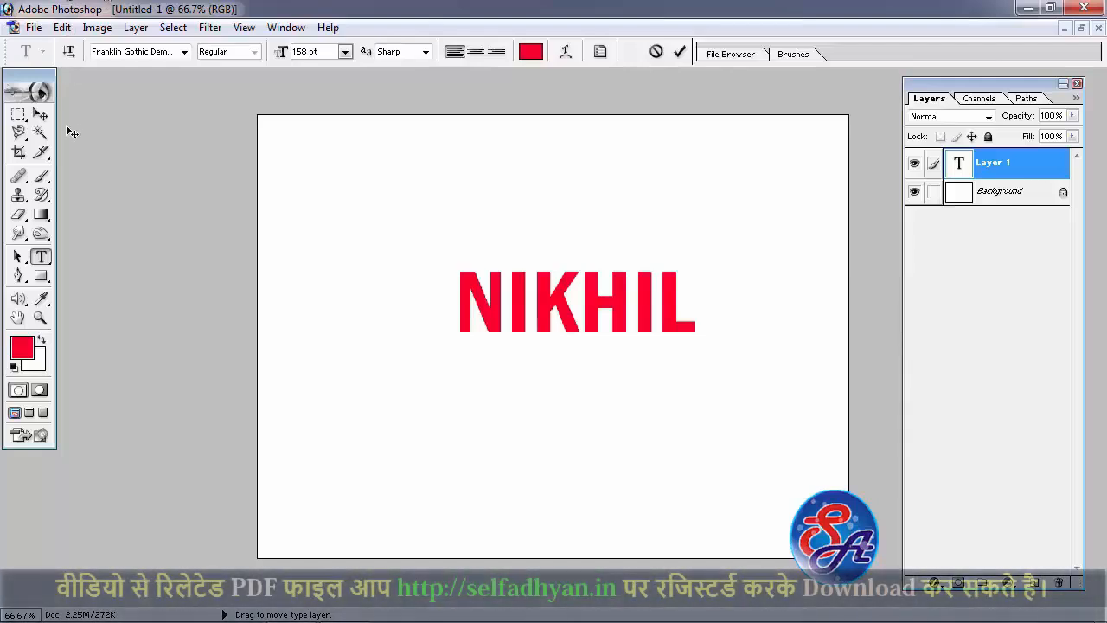
Step: Change the font of the whole text to Century Gothic Bold
key(ctrl+a)
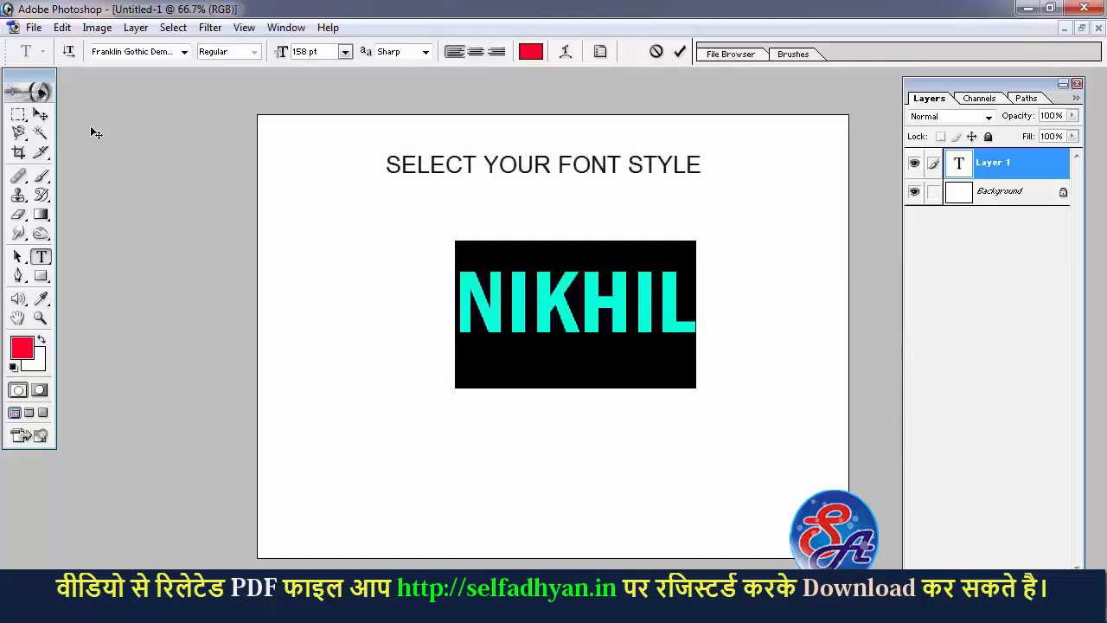
click(130, 50)
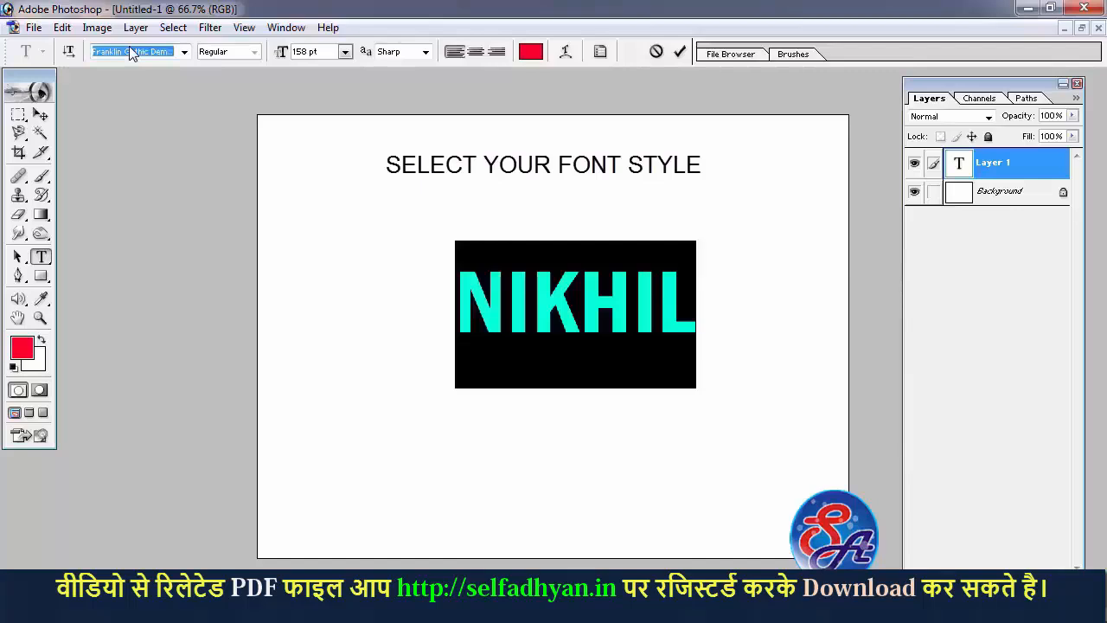
text(Centaur)
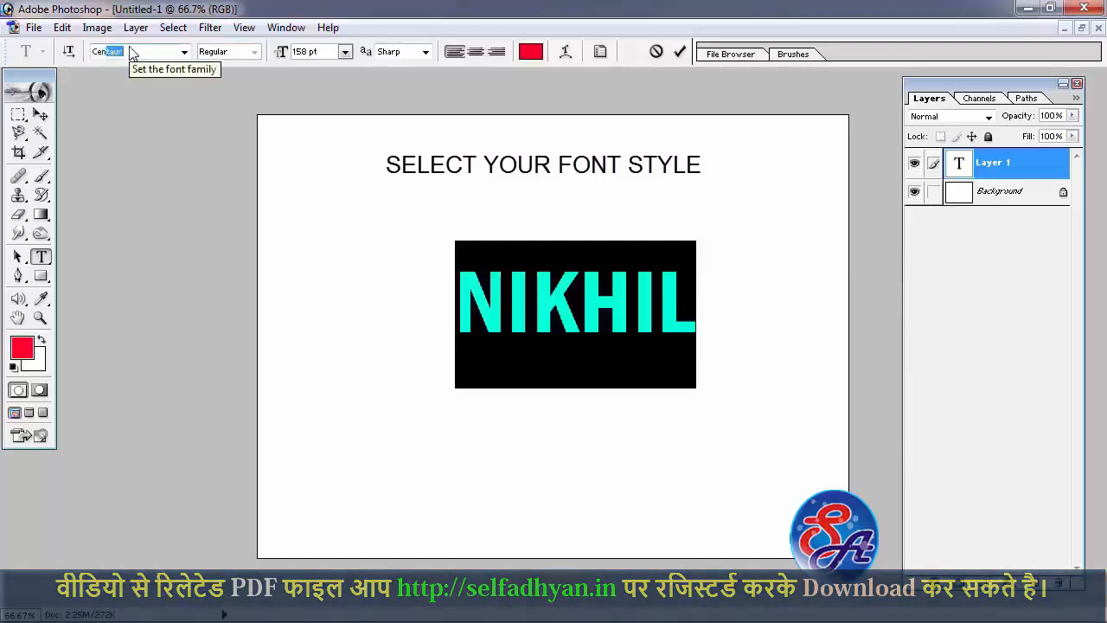
click(184, 52)
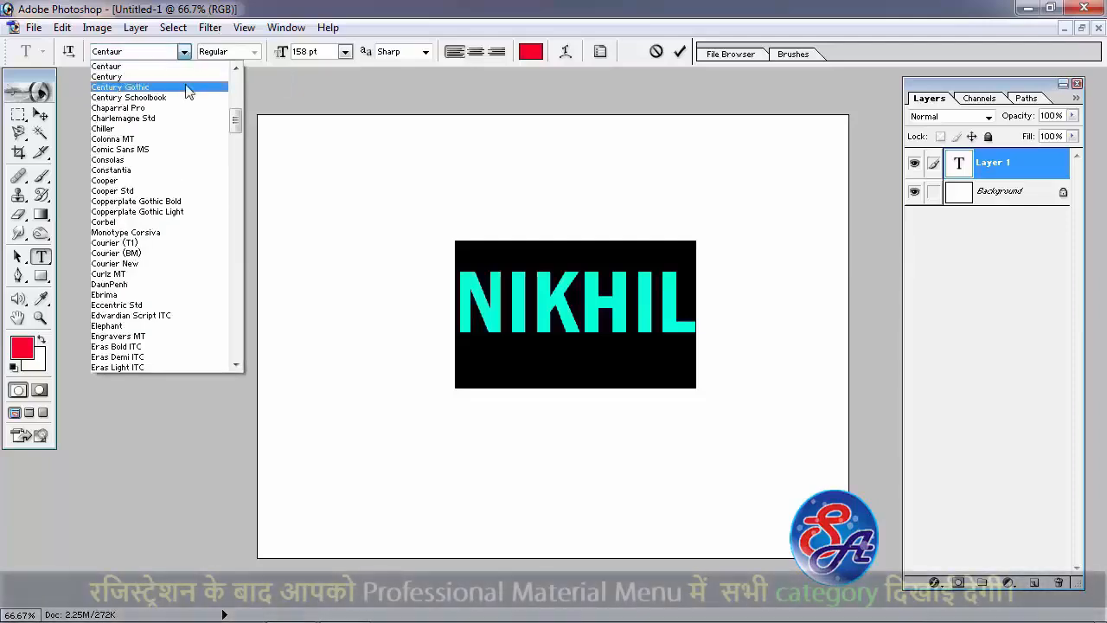
click(187, 88)
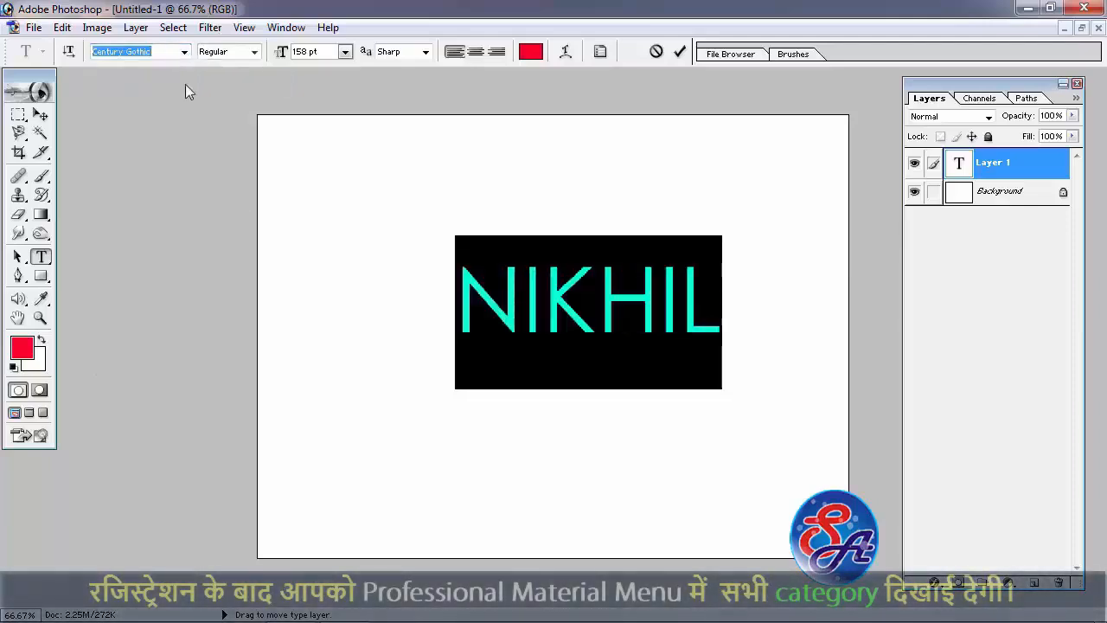
click(254, 52)
click(247, 85)
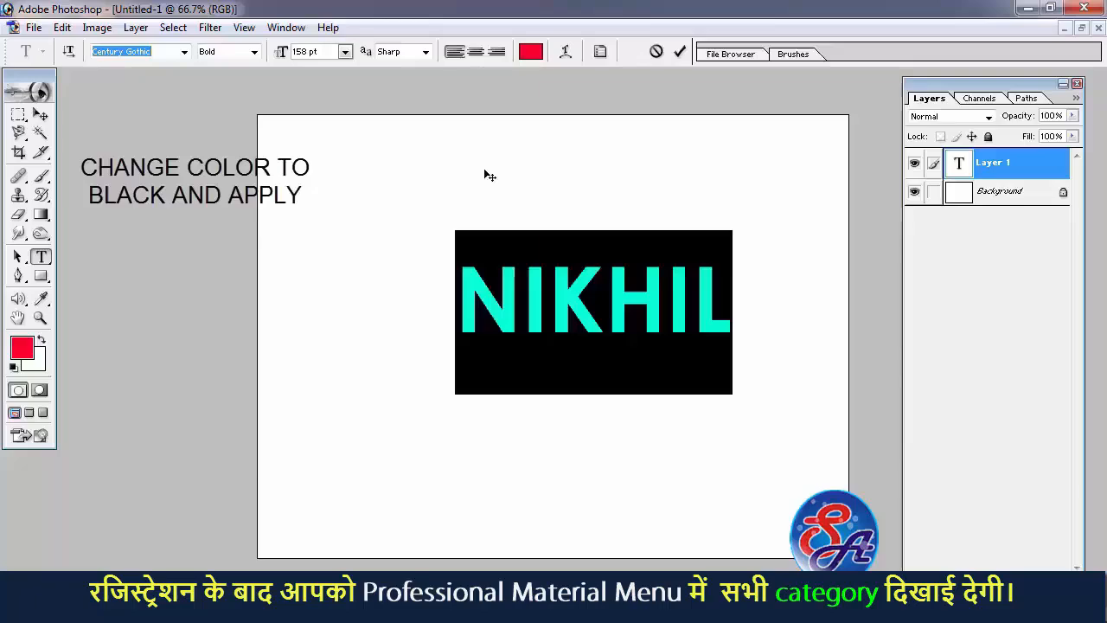
Step: Recolour the text to black (000000), apply it, and move the text slightly left and down toward the canvas centre
click(529, 54)
drag(441, 250, 325, 476)
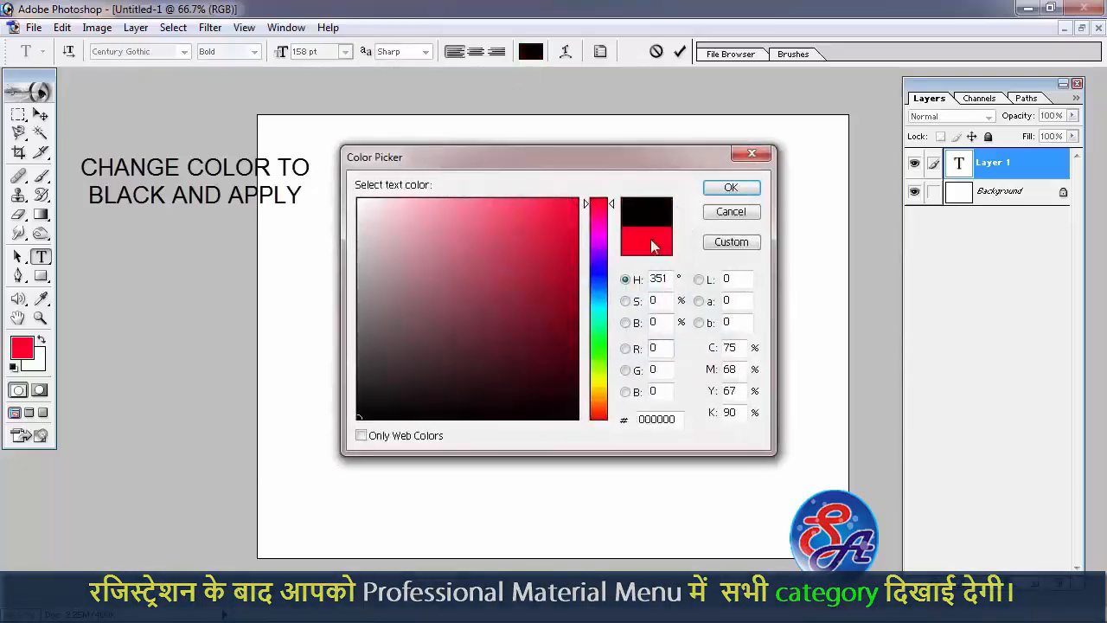
click(729, 187)
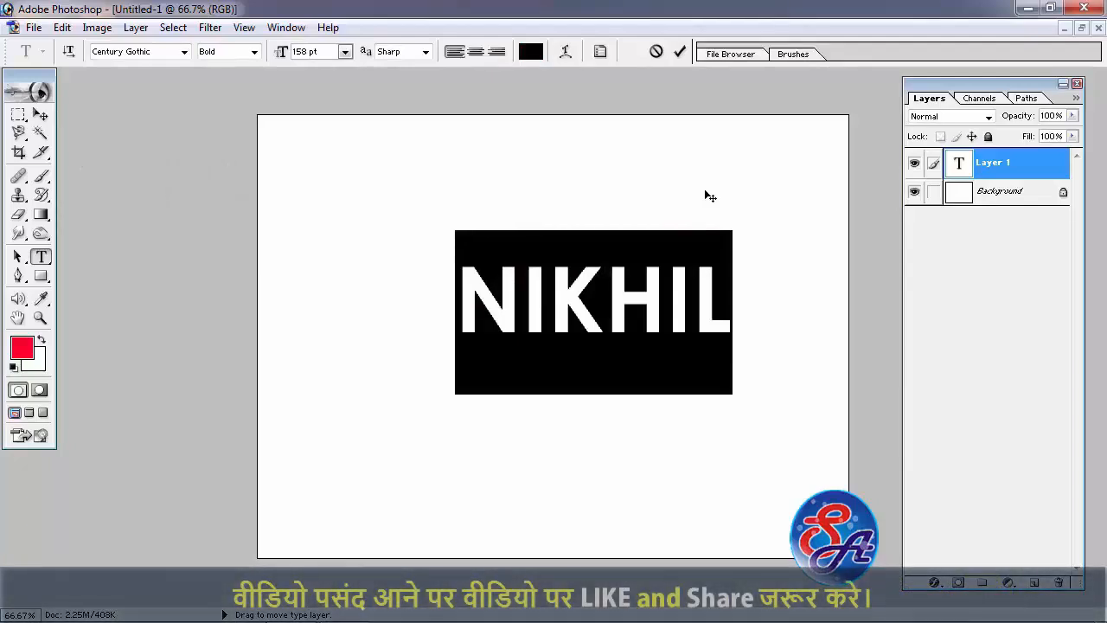
click(680, 51)
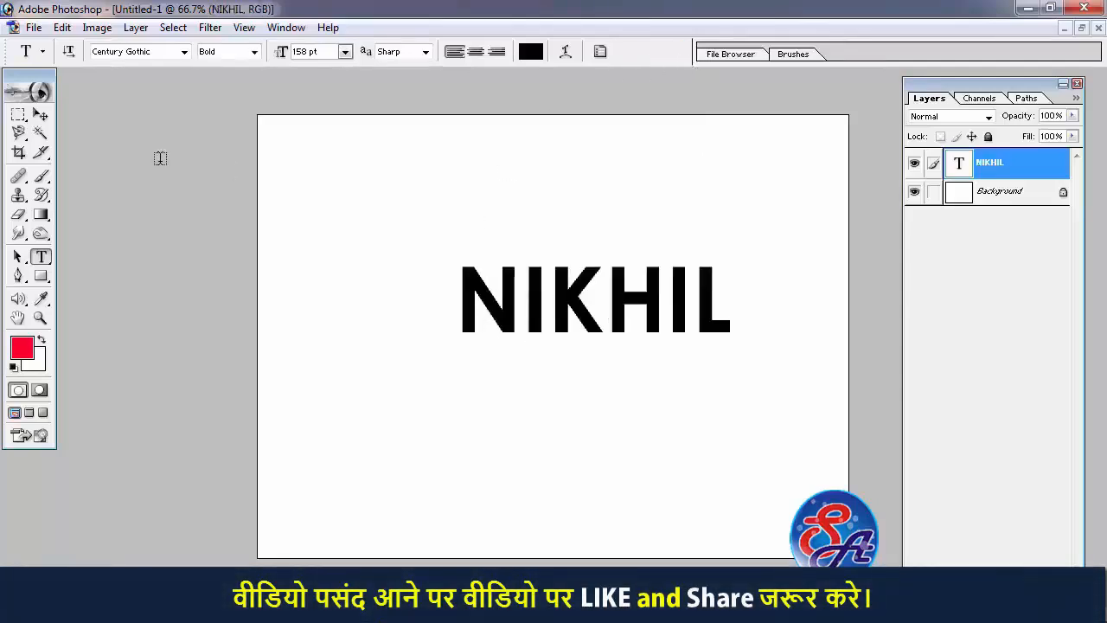
click(41, 115)
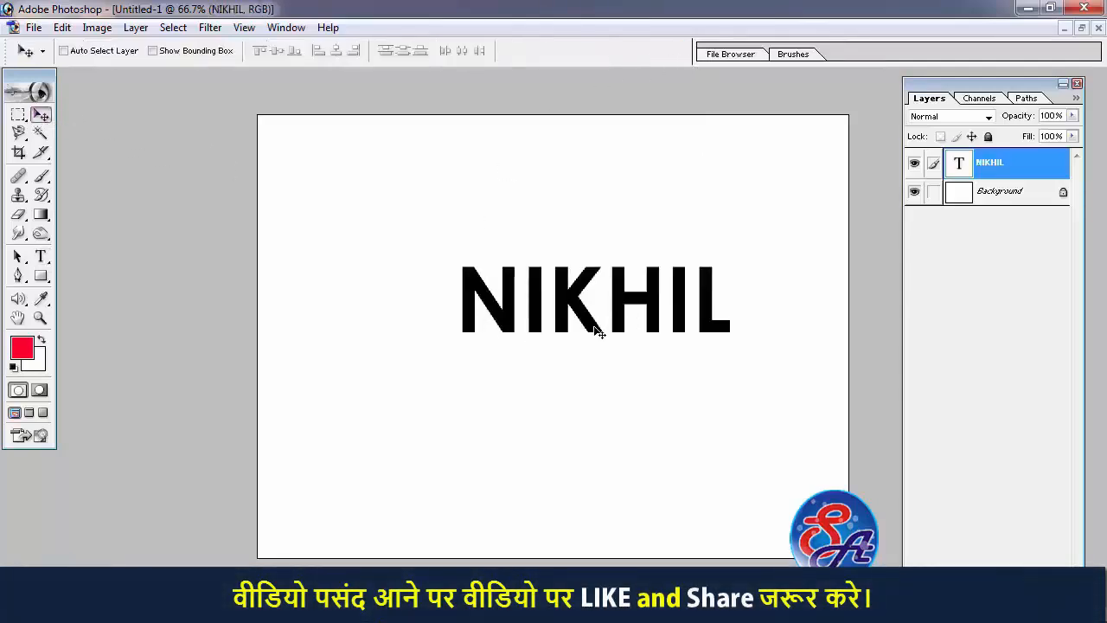
drag(595, 331, 569, 343)
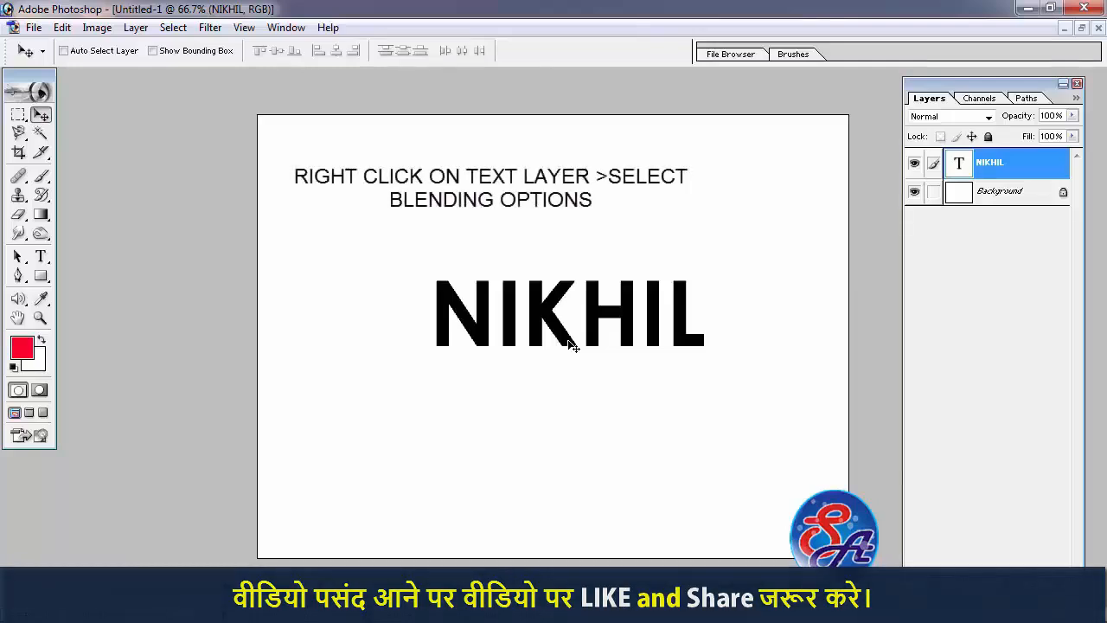
Step: Add a Drop Shadow layer style to the text with angle 53°, distance 0 px and size 9 px
right_click(958, 164)
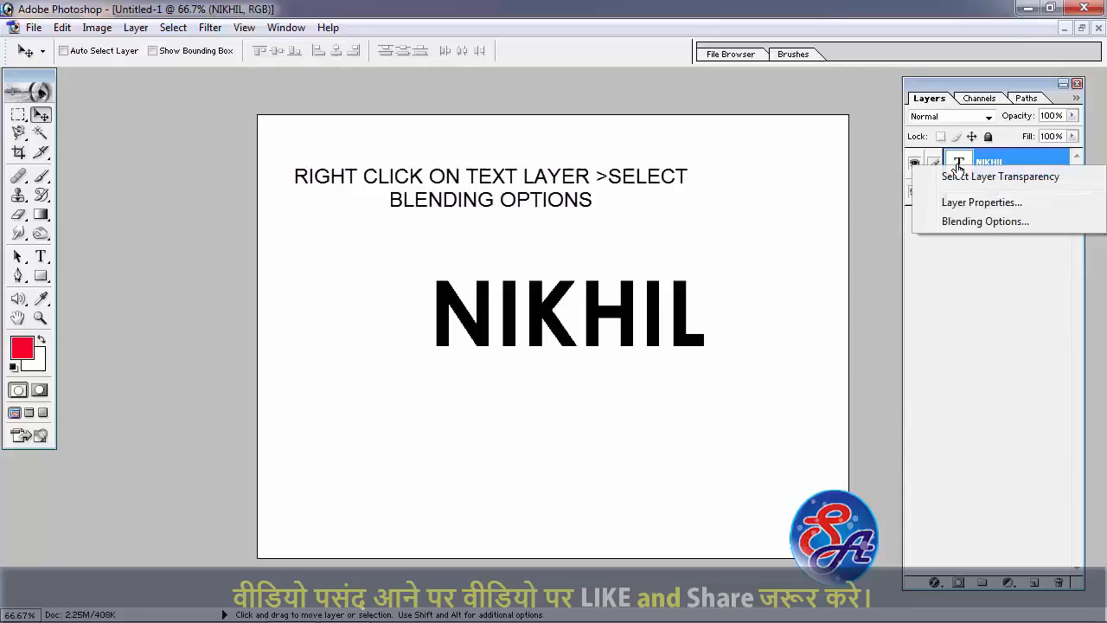
click(1040, 221)
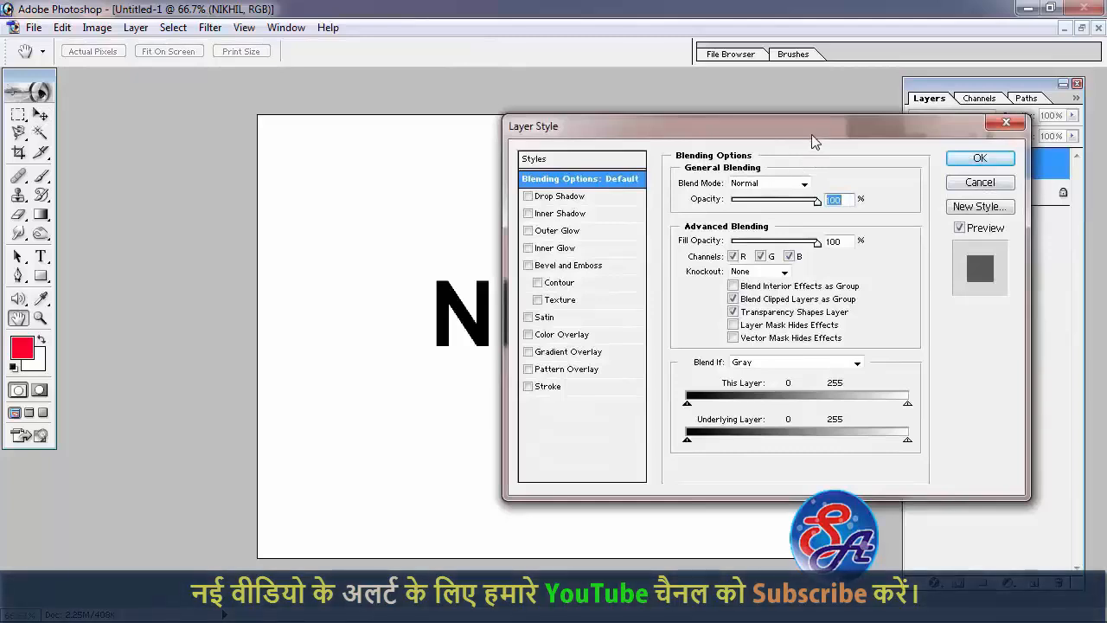
drag(793, 131, 652, 134)
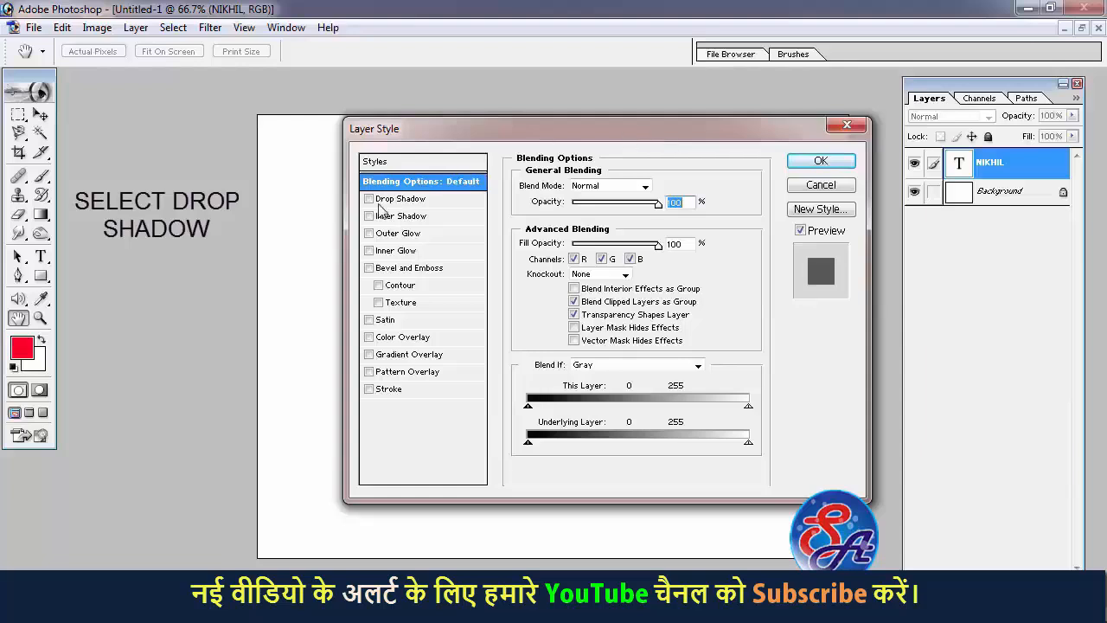
click(406, 199)
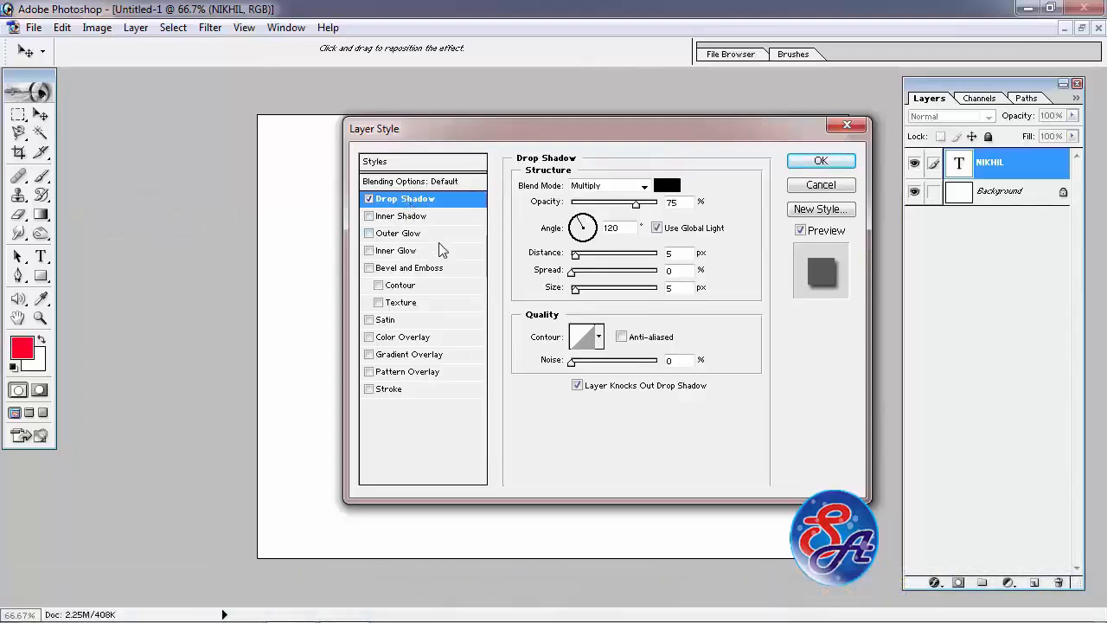
click(582, 233)
text(53)
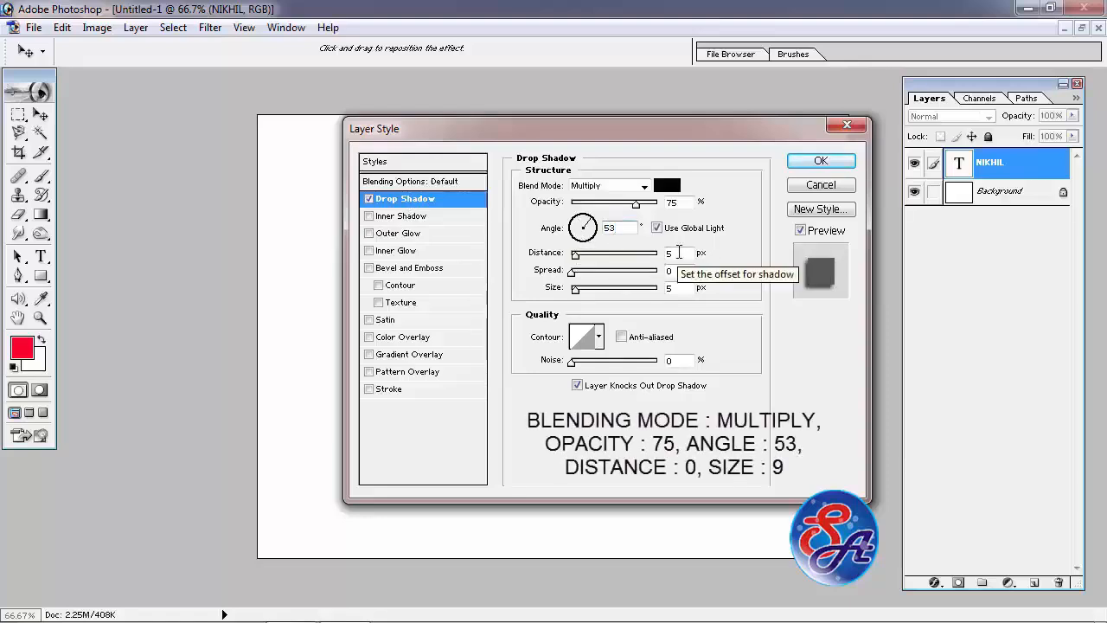
drag(679, 252, 646, 266)
text(0)
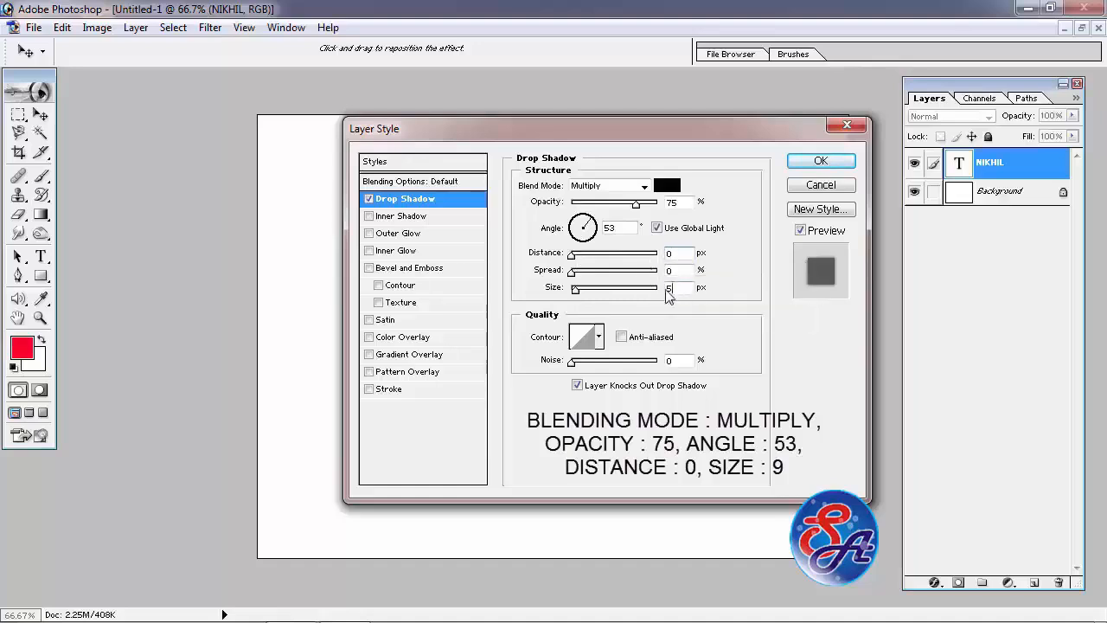
text(9)
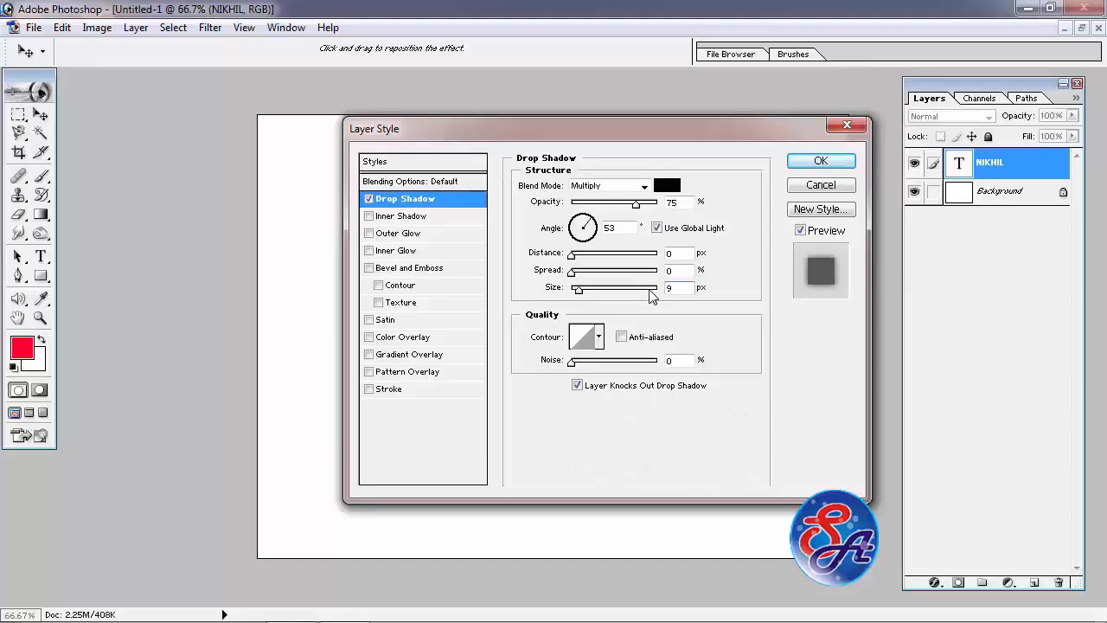
Step: Add an Inner Glow to the text with 36% opacity, white colour (FFFFFF) and a size of 10 px
click(403, 253)
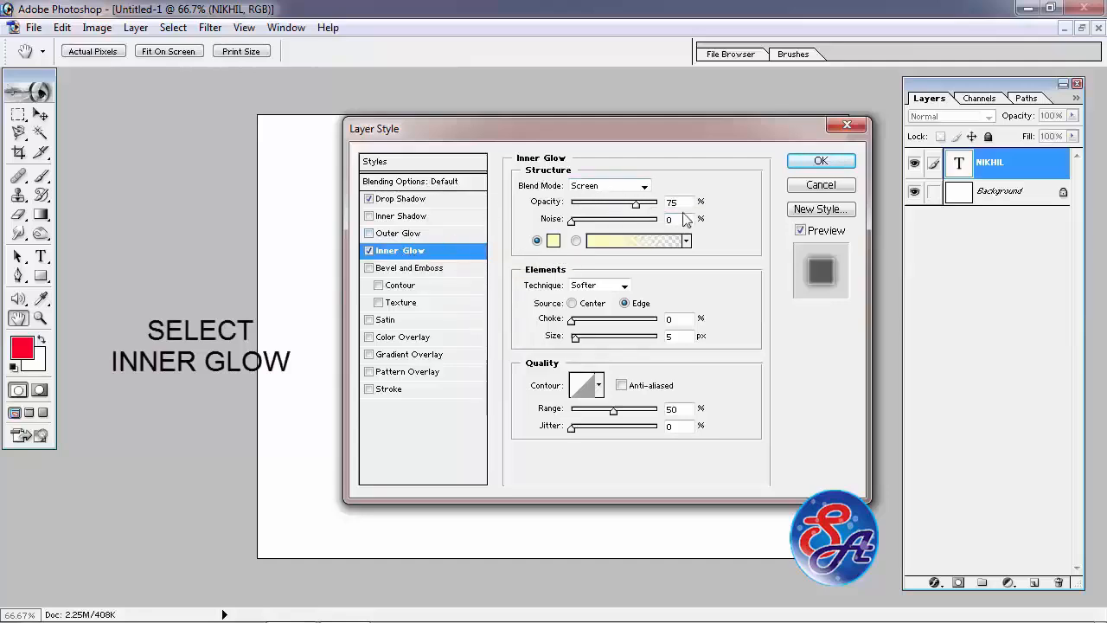
drag(681, 203, 654, 208)
text(36)
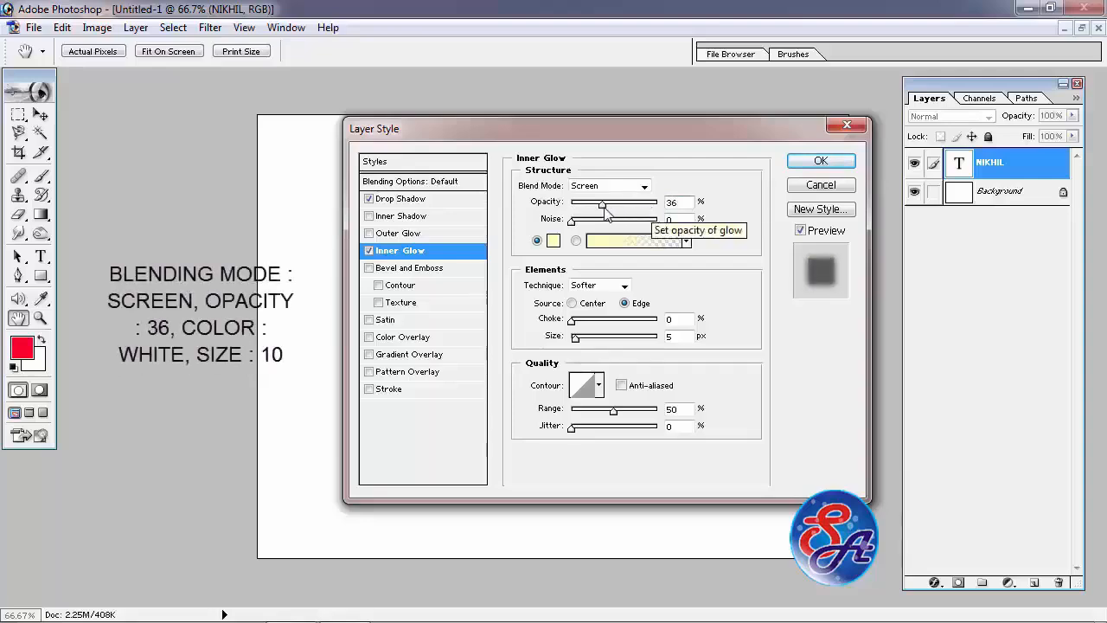
click(552, 241)
drag(398, 223, 326, 181)
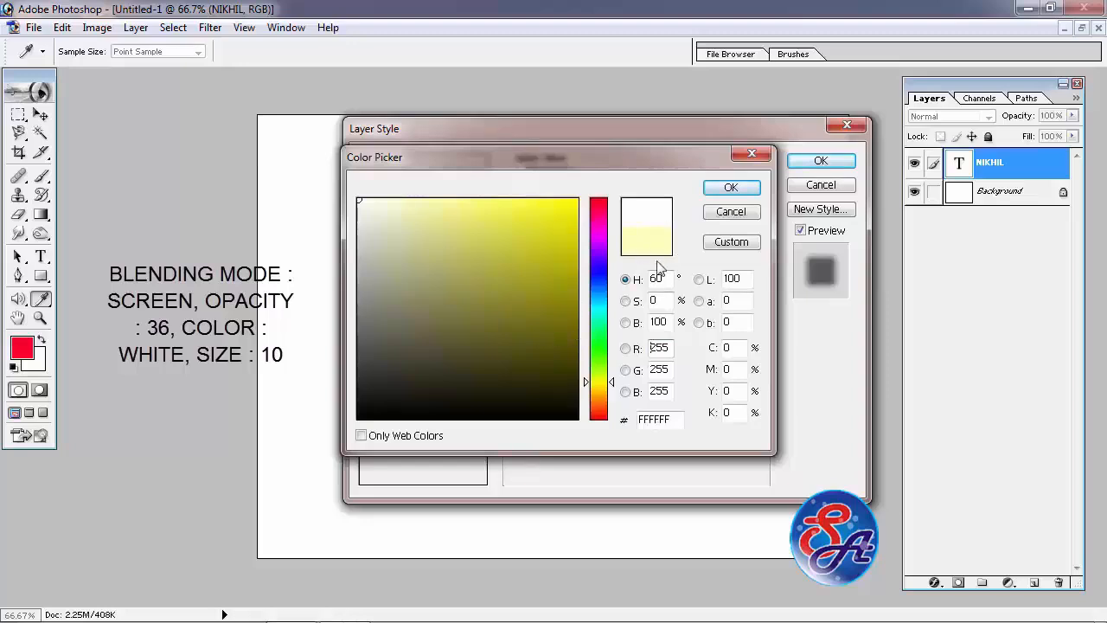
click(730, 190)
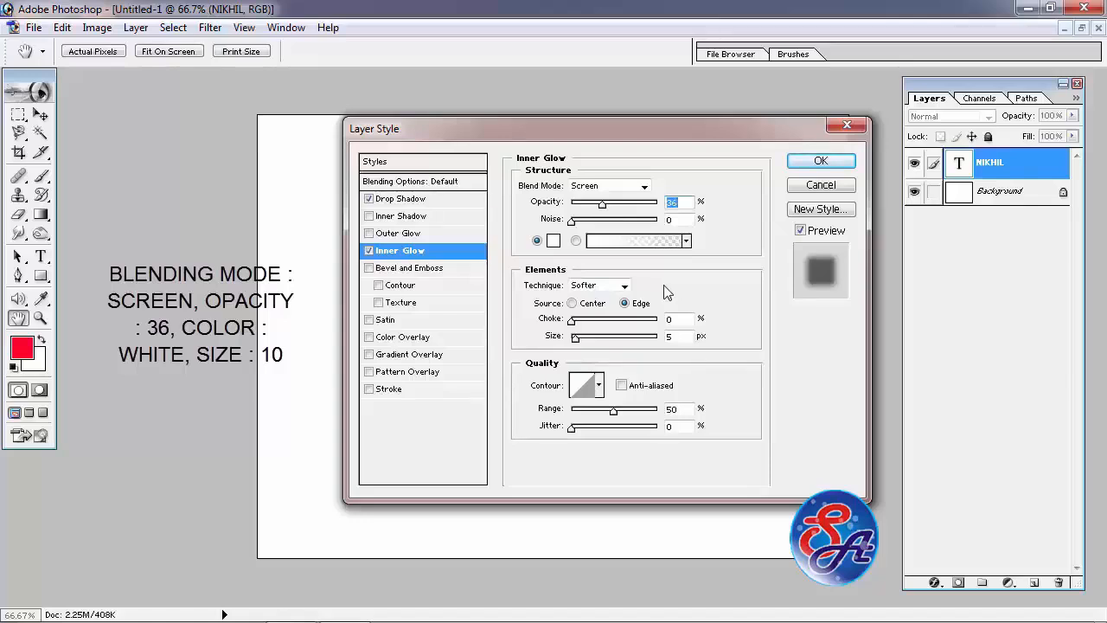
double_click(682, 336)
text(10)
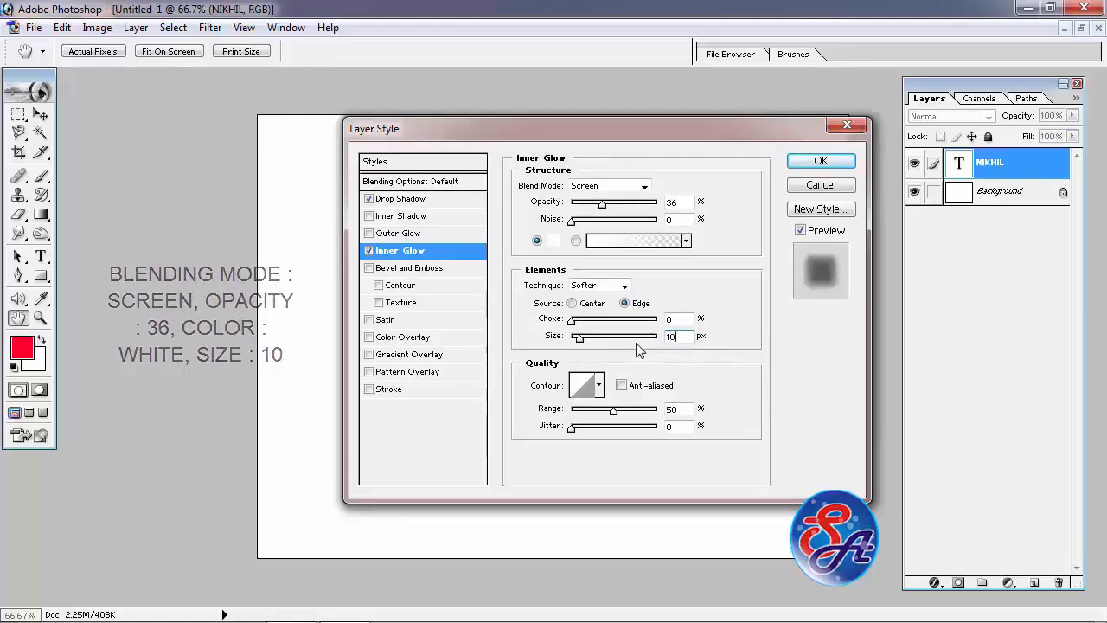
Step: Add a Bevel and Emboss effect to the text with altitude 69° and the double-peaked gloss contour
drag(642, 130, 793, 134)
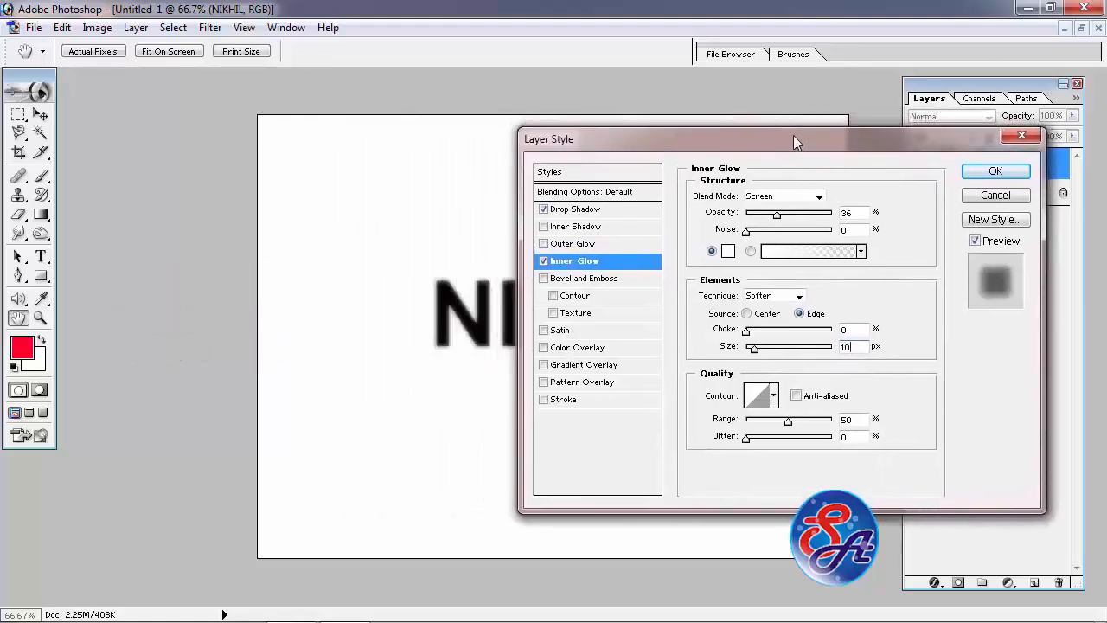
click(598, 280)
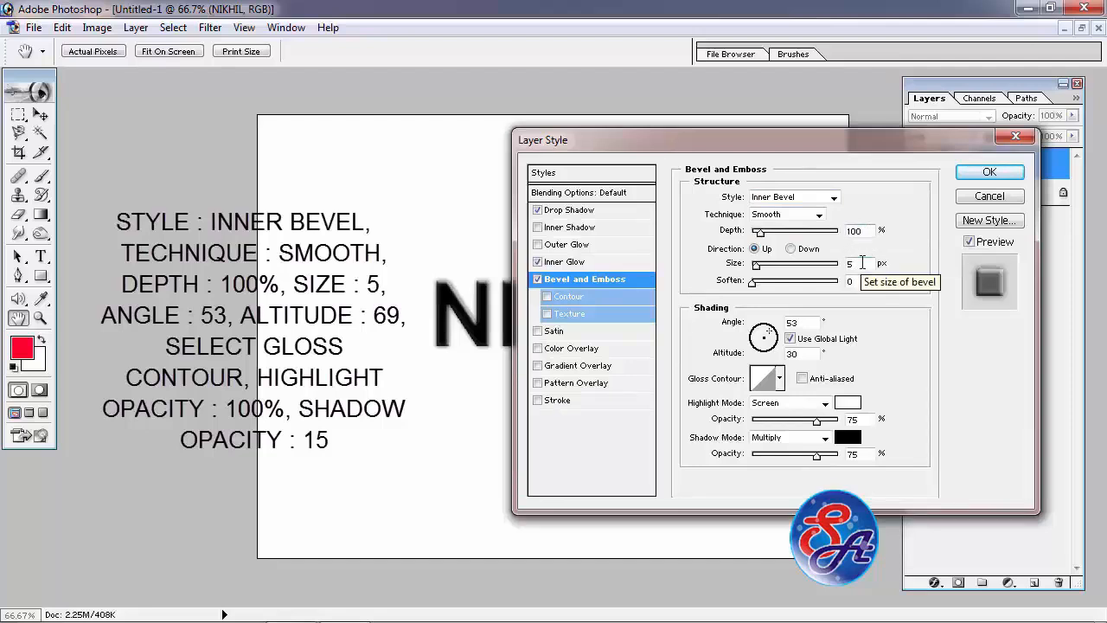
click(811, 324)
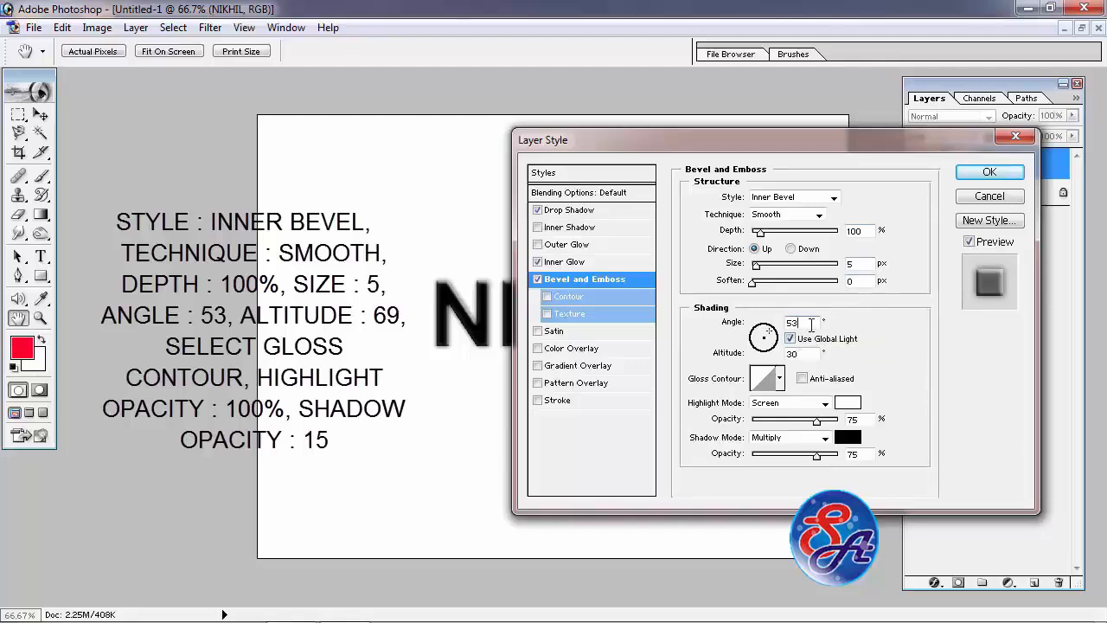
drag(804, 353, 784, 355)
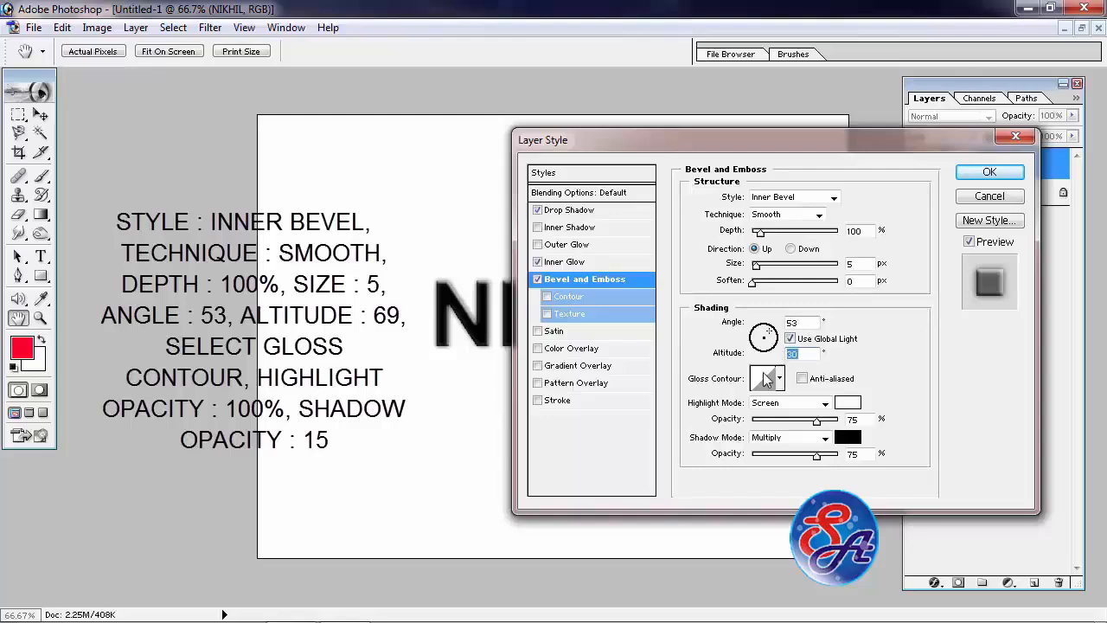
text(69)
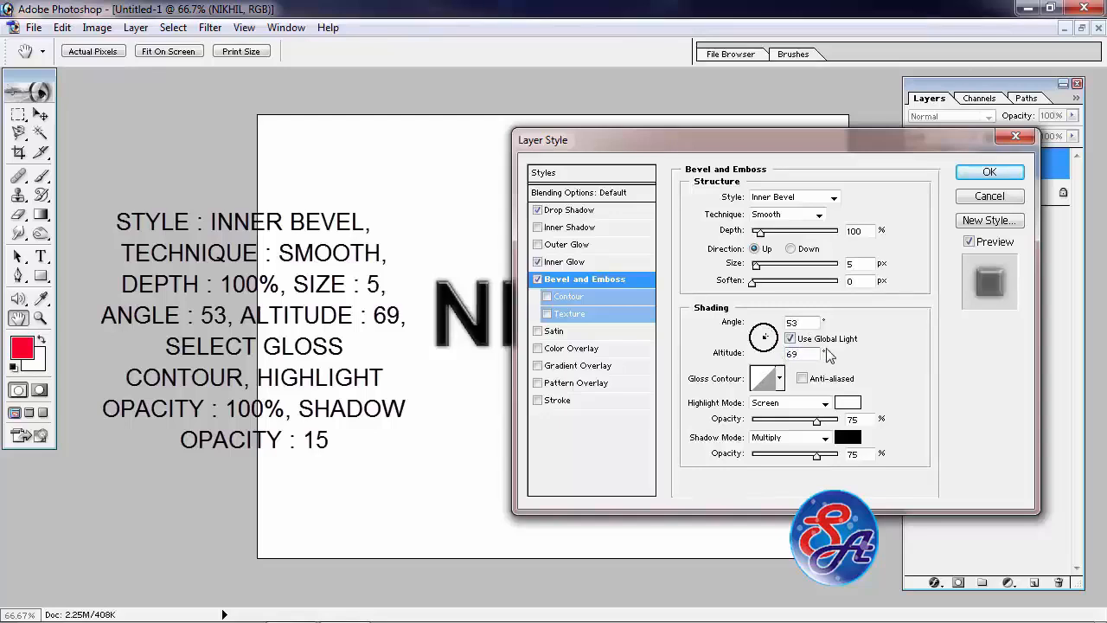
click(779, 378)
click(740, 446)
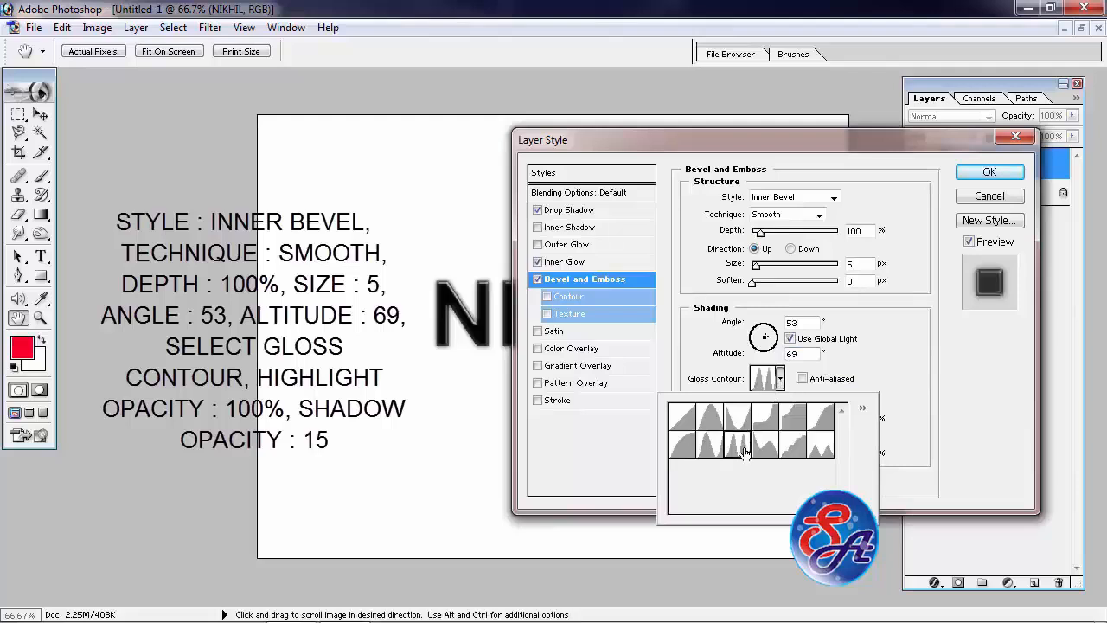
click(884, 376)
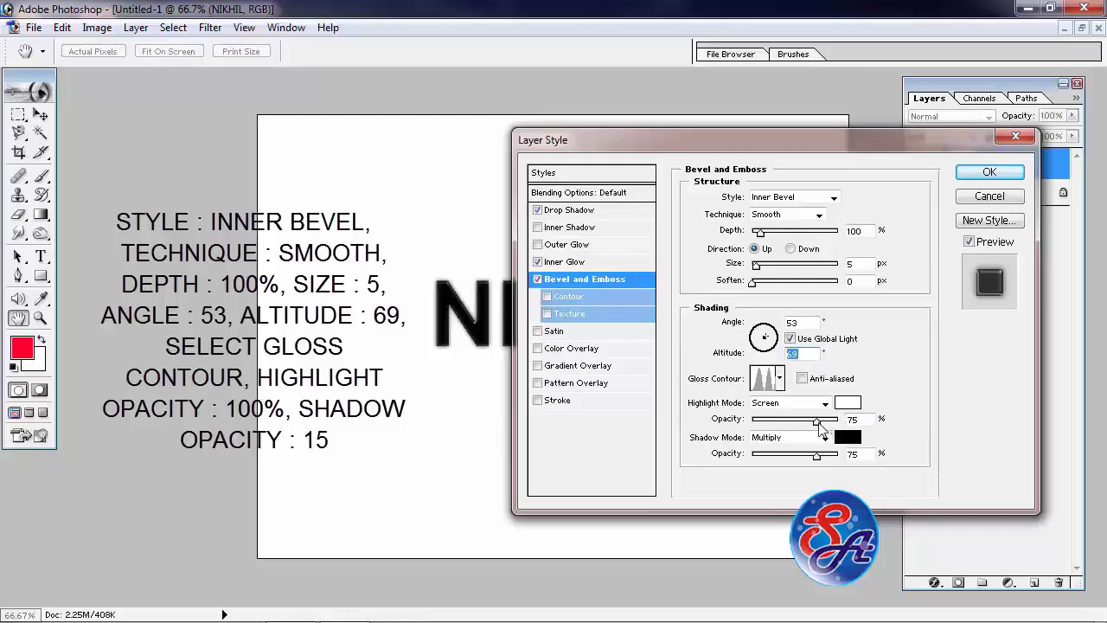
Step: Set the bevel's highlight opacity to 100% and its shadow opacity to 15%
drag(817, 423, 855, 433)
double_click(843, 455)
text(15)
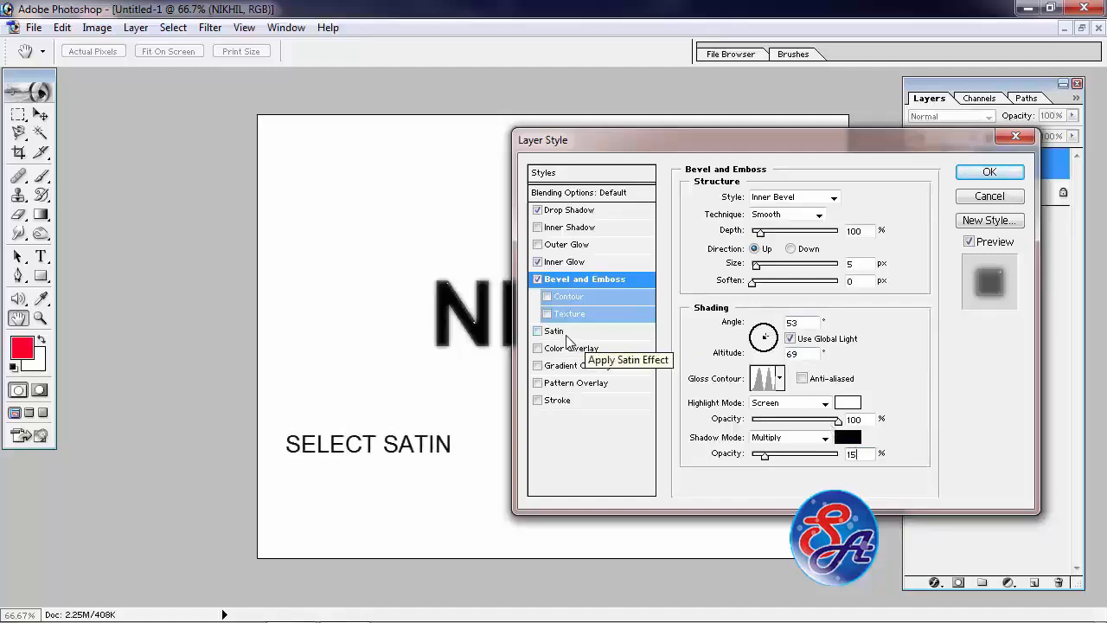
Step: Add a Satin effect to the text with Lighten blend mode, white colour and 100% opacity
click(573, 336)
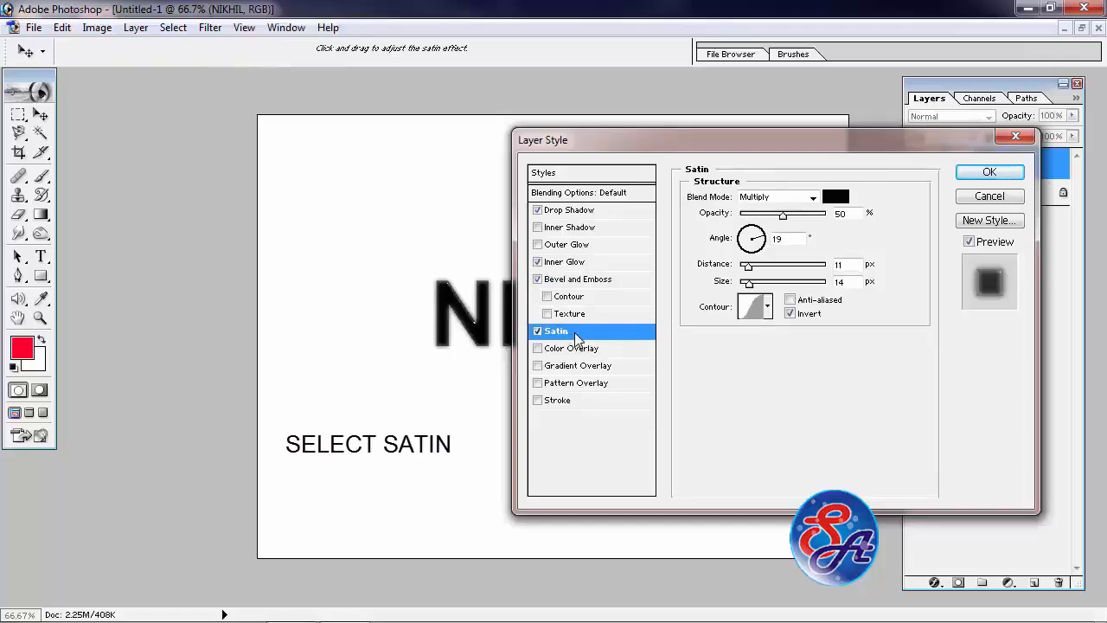
click(792, 199)
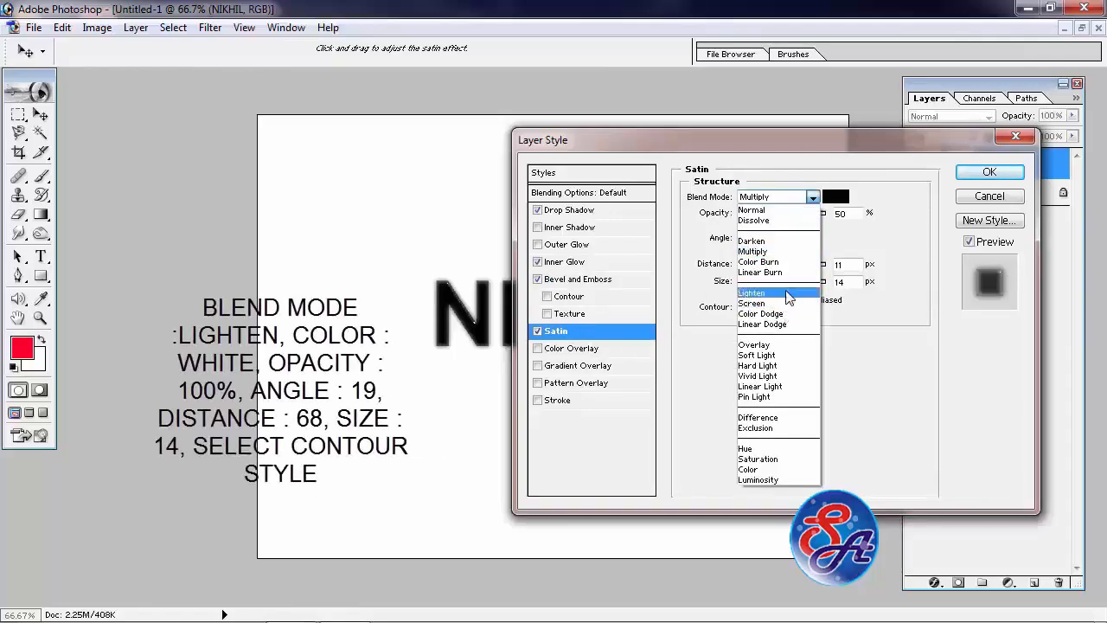
click(752, 294)
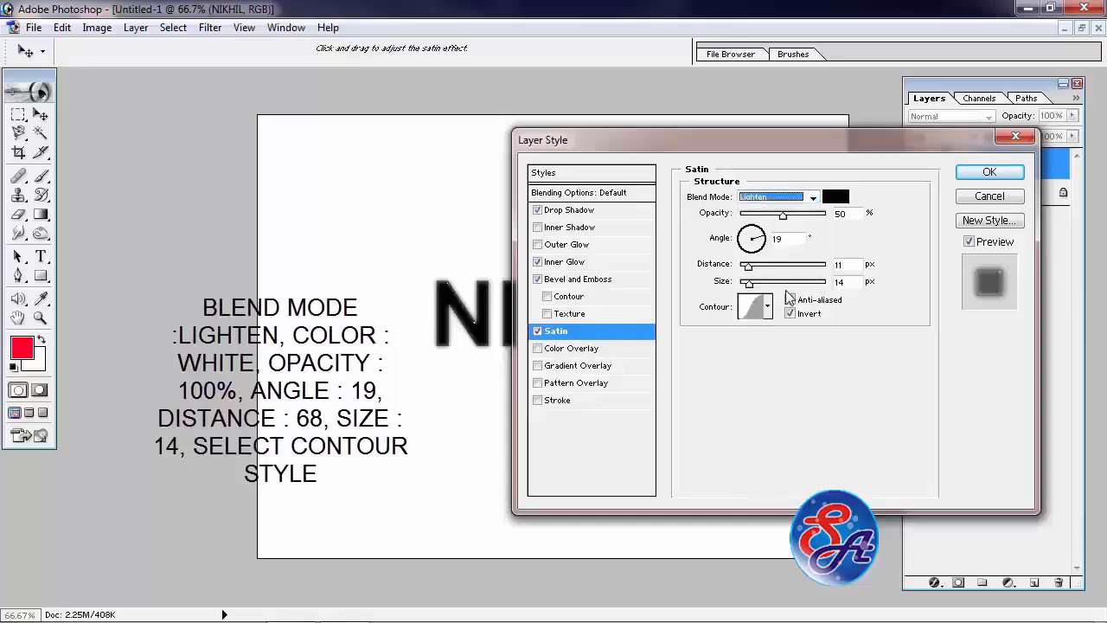
drag(784, 215, 843, 233)
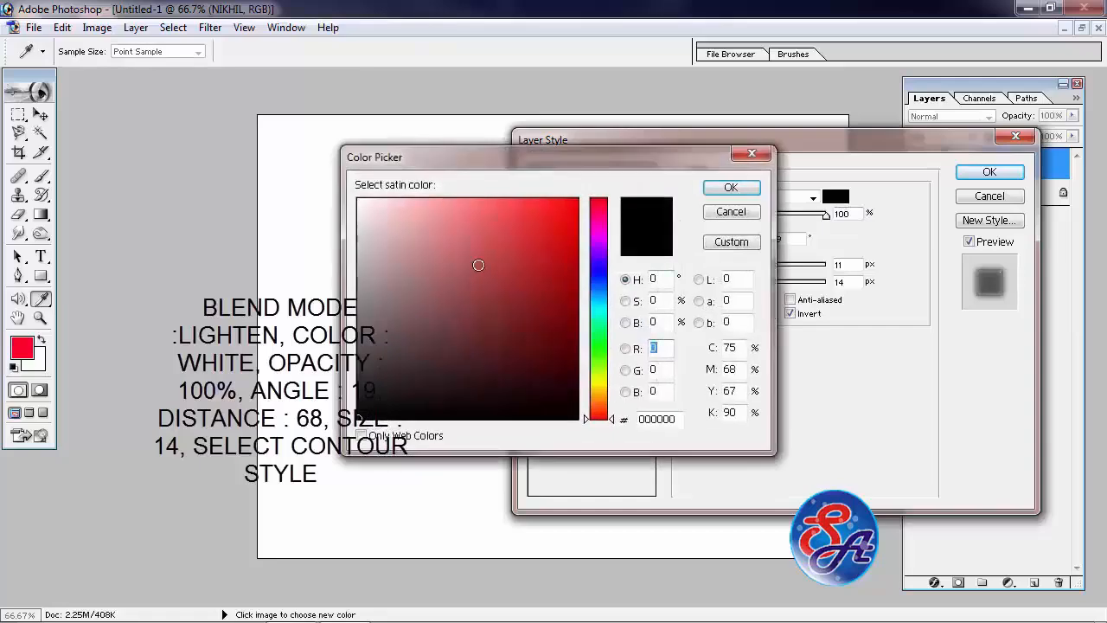
drag(364, 203, 309, 173)
click(737, 186)
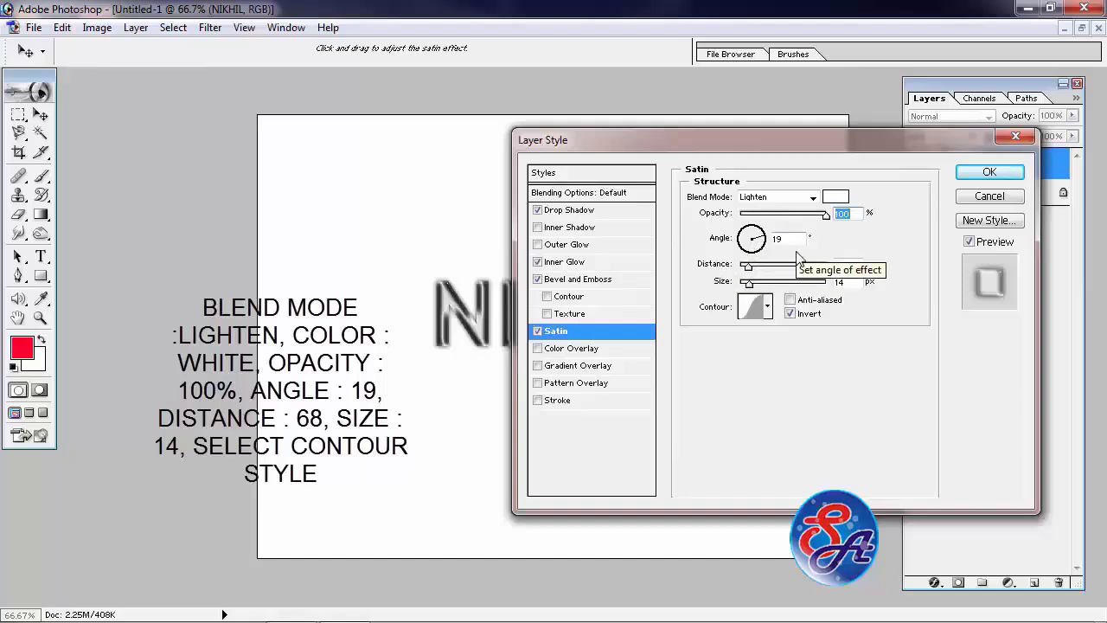
Step: Set the satin distance to 68 px and choose the rounded-steps contour
drag(853, 263, 816, 263)
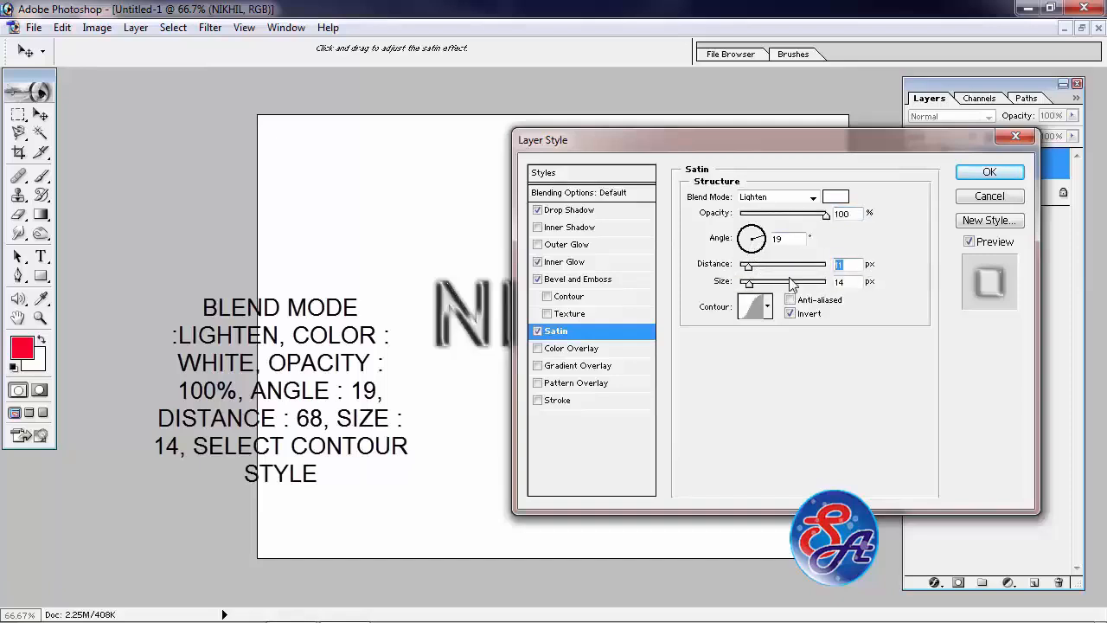
text(68)
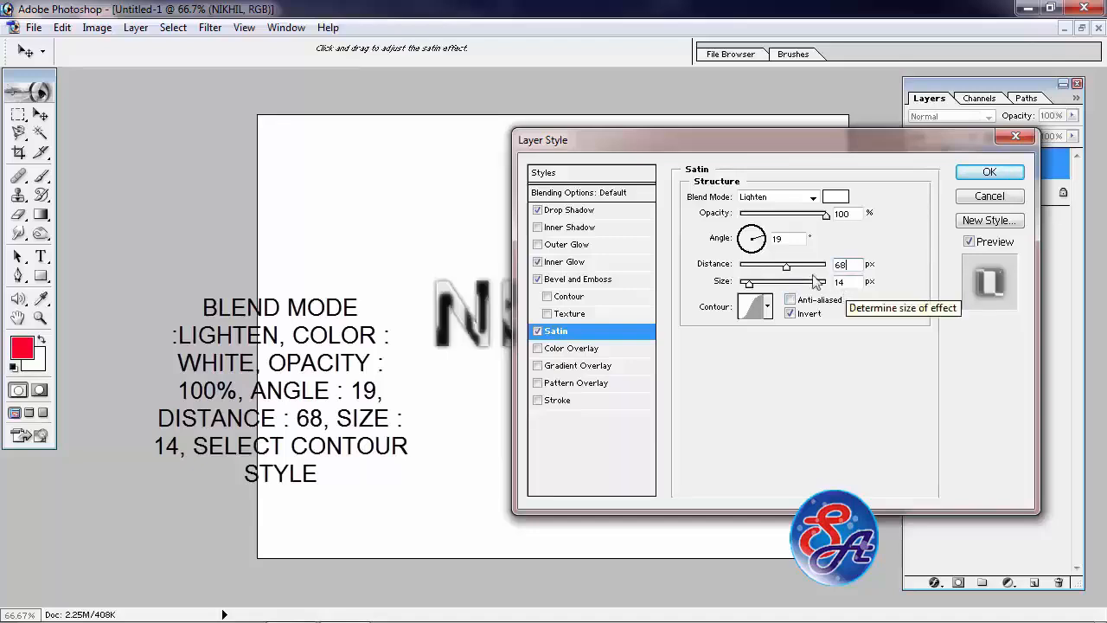
click(768, 307)
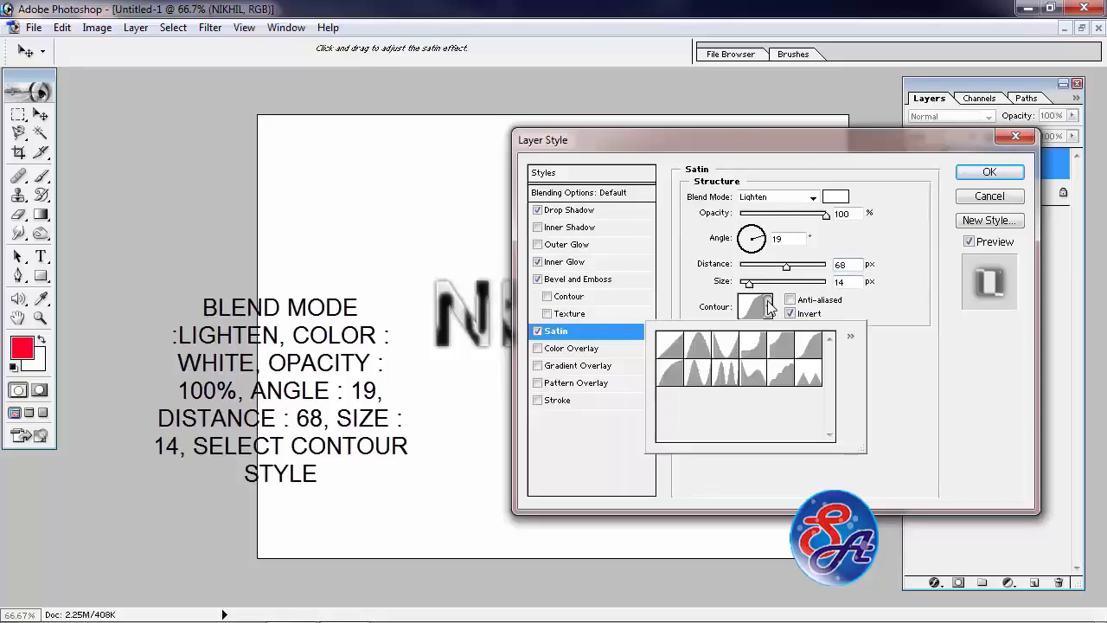
click(780, 372)
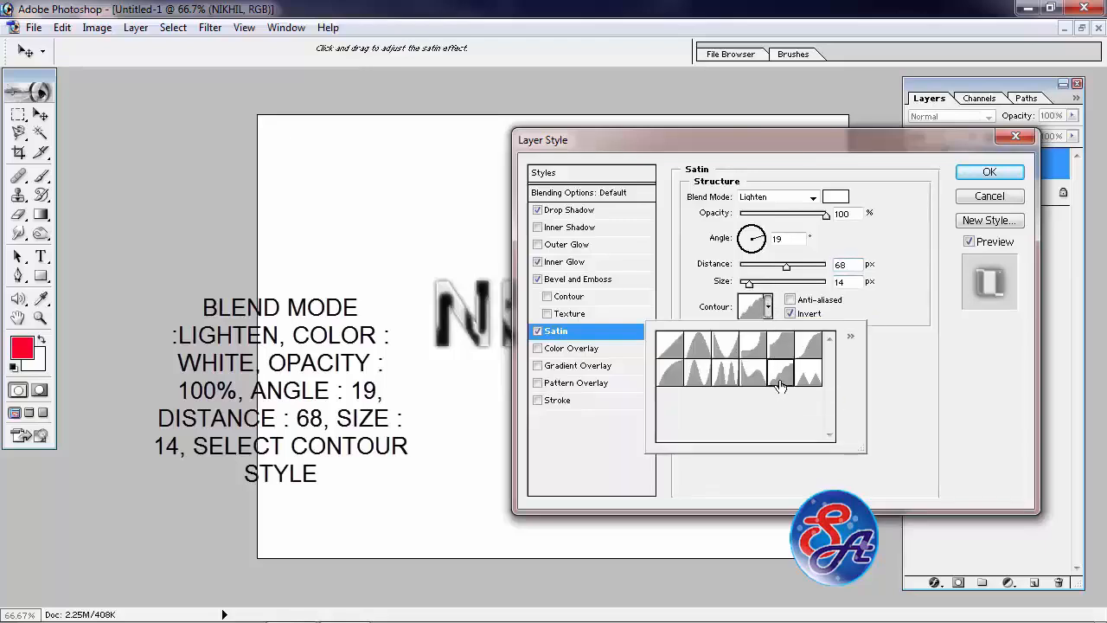
click(885, 342)
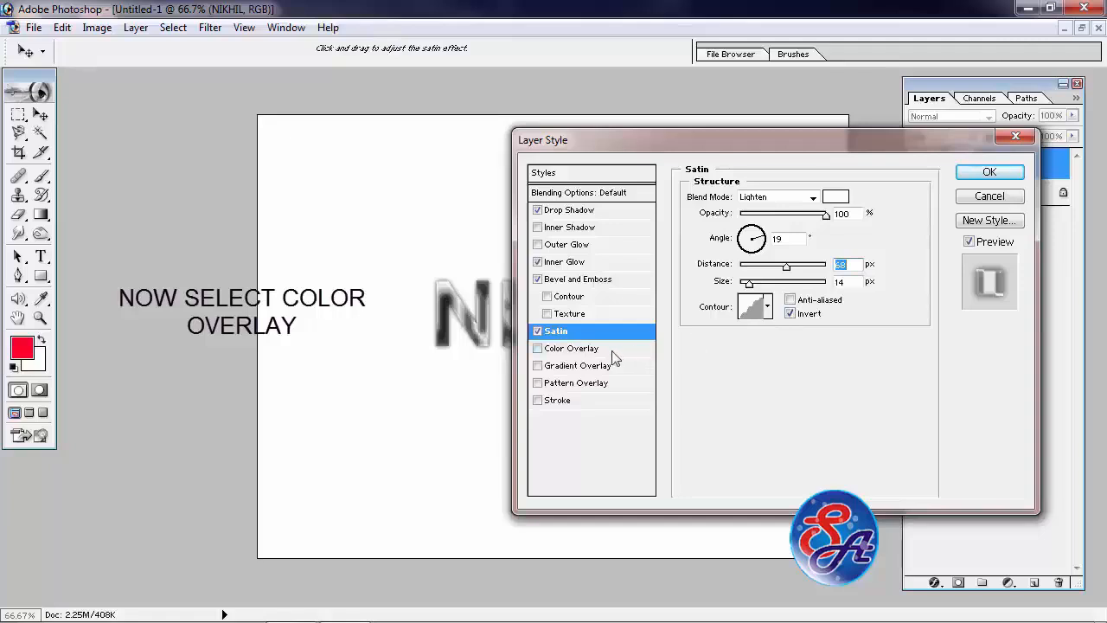
Step: Add a red Color Overlay in Normal mode at 100% opacity, apply the layer styles and nudge the text slightly up and left
click(577, 348)
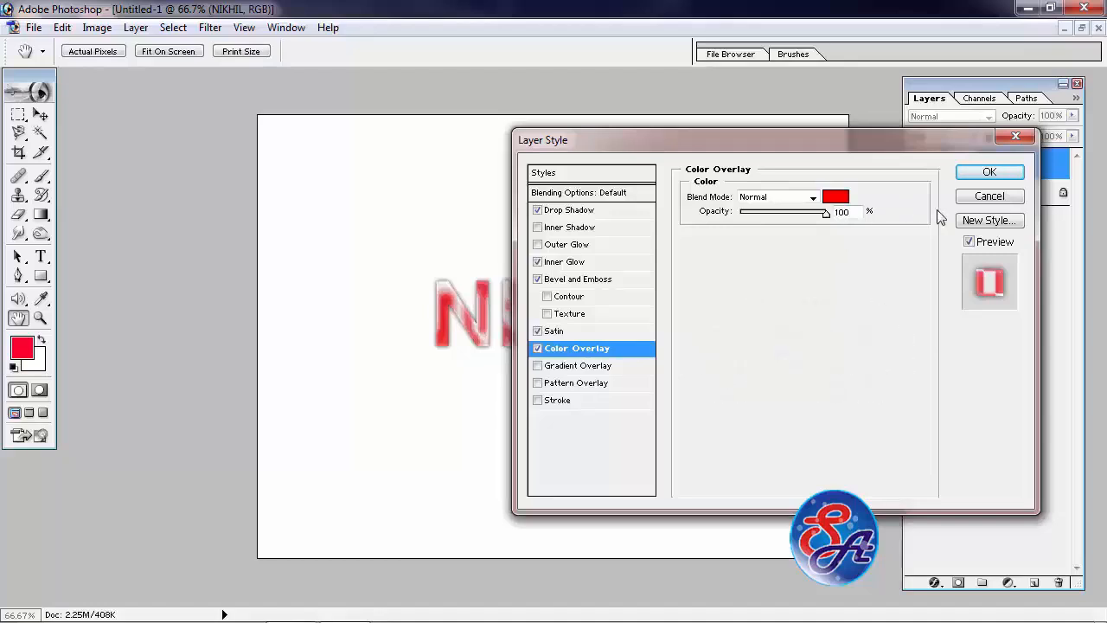
click(1000, 178)
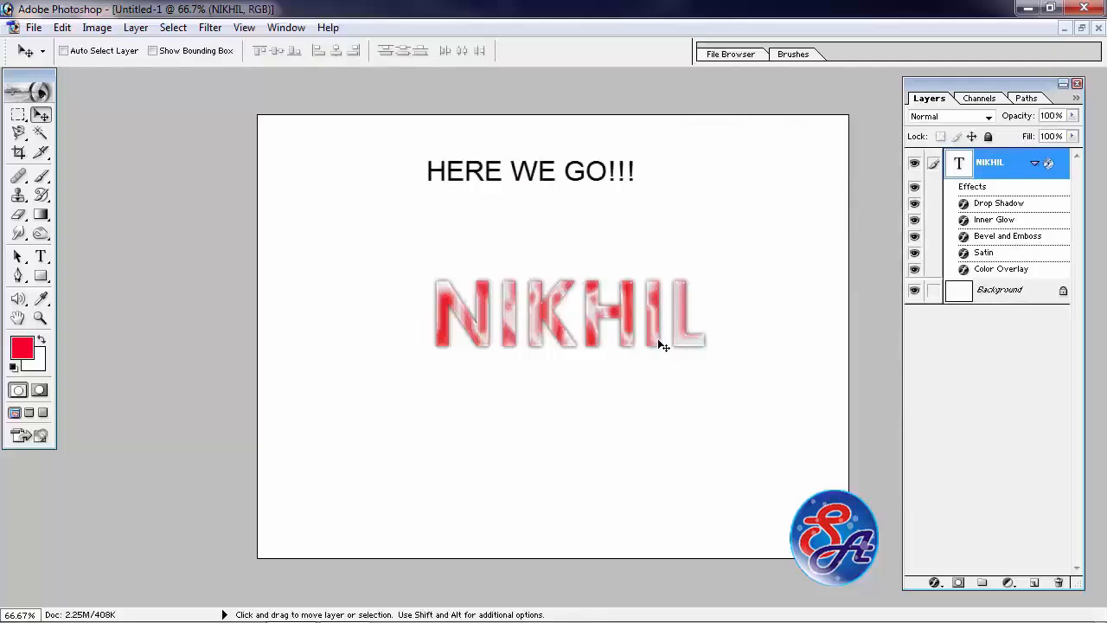
drag(656, 338, 652, 333)
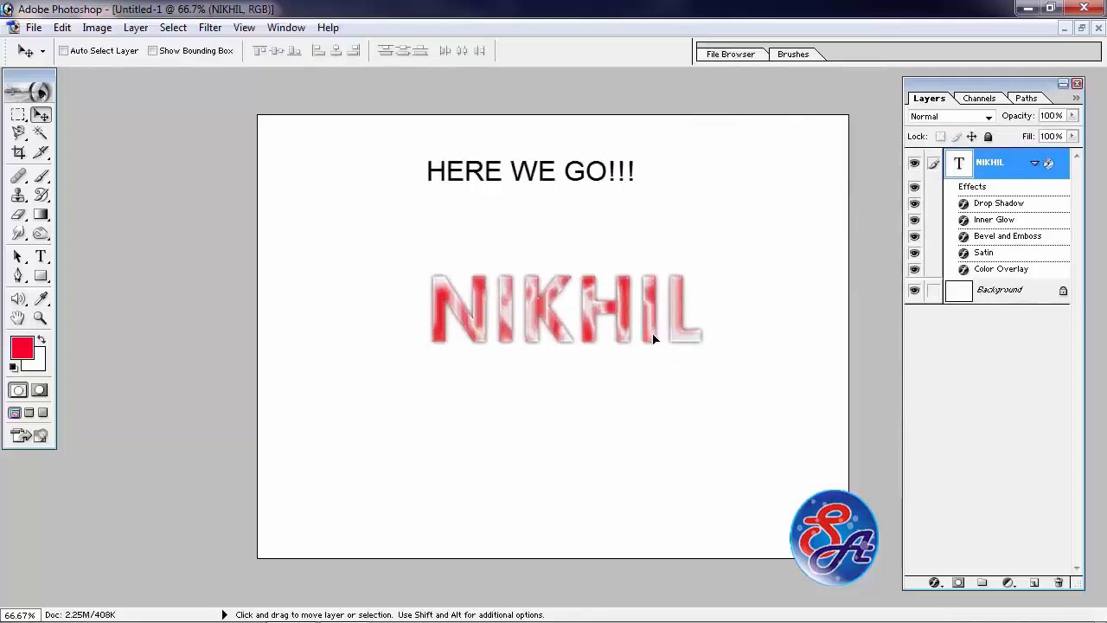